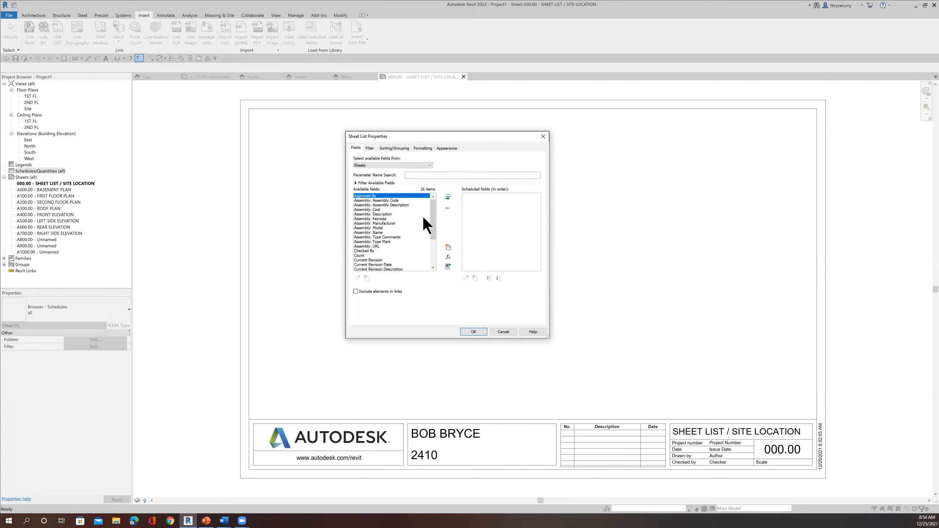
Add the Sheet Number and Sheet Name fields to the sheet list, in that order, and create the schedule
drag(432, 220, 424, 258)
click(366, 264)
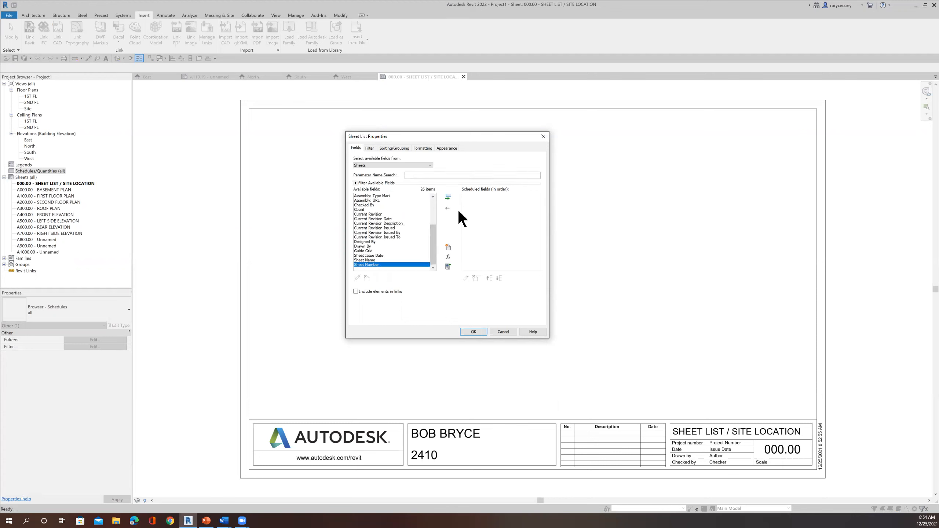
click(447, 195)
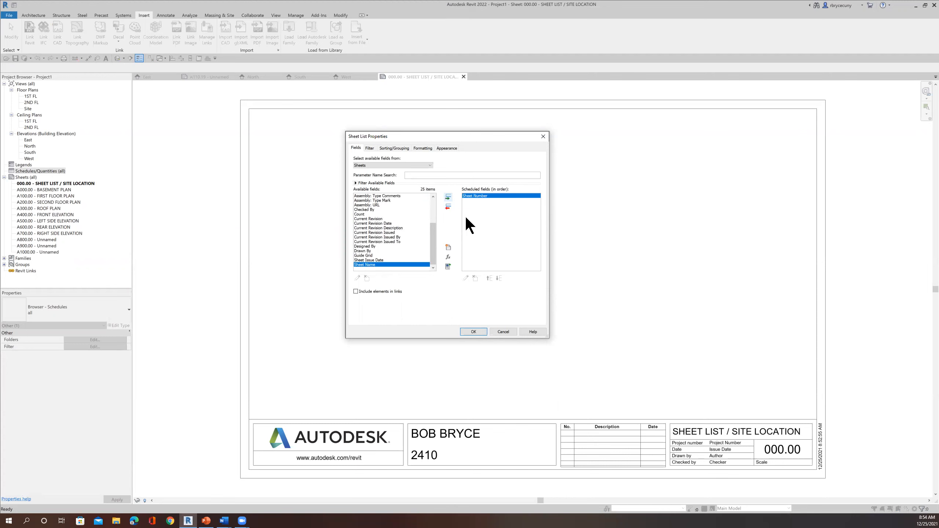
click(448, 197)
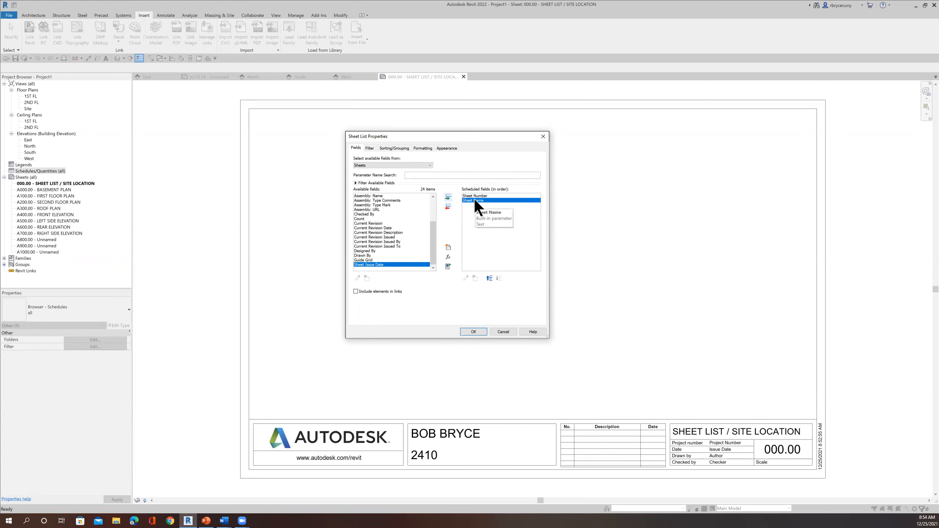
click(468, 332)
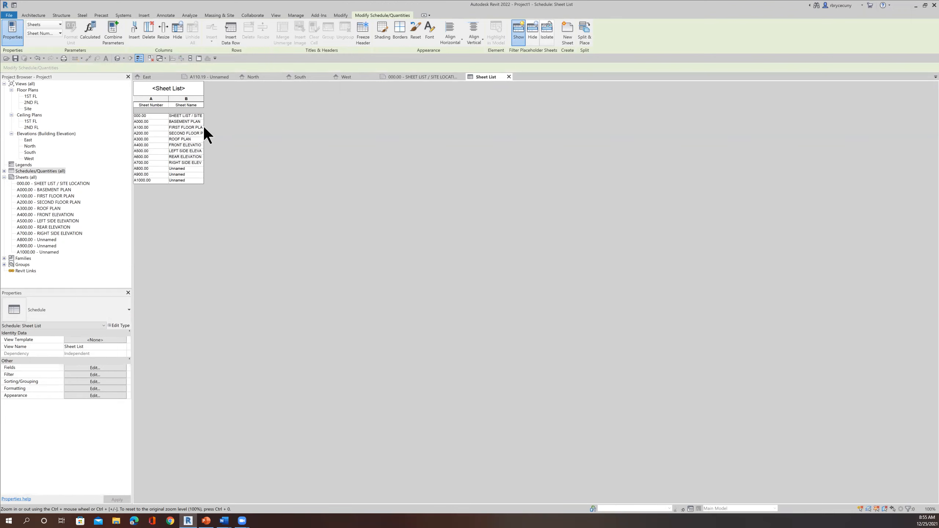
Place the Sheet List schedule on sheet 000.00 and widen its Sheet Name column until each name fits on one line
double_click(58, 184)
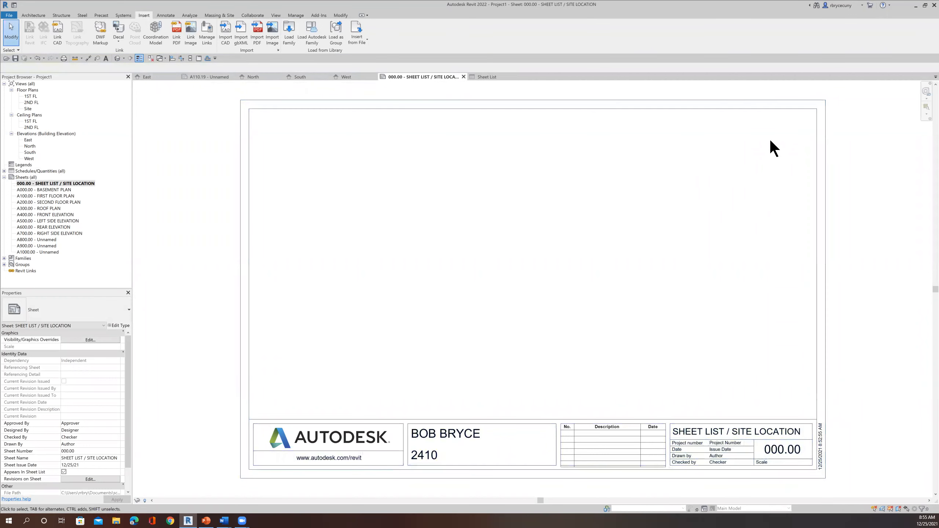
click(4, 172)
click(25, 177)
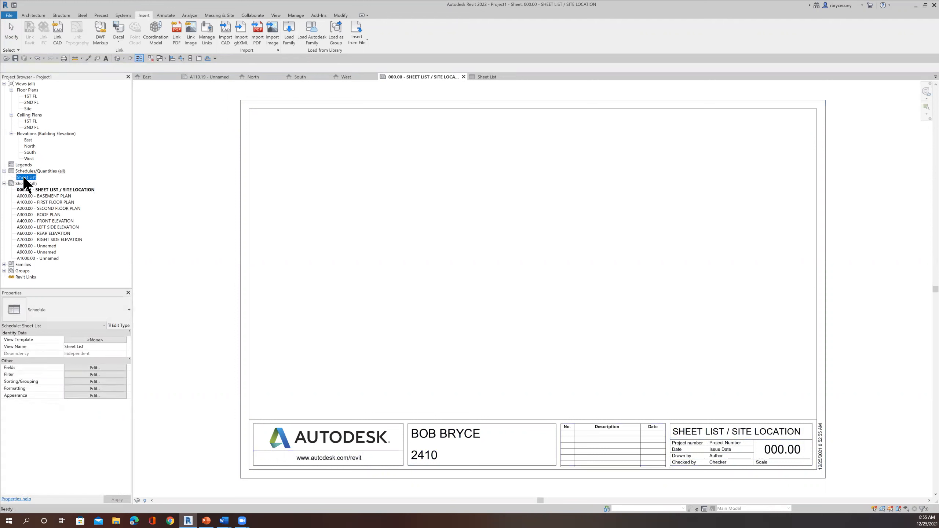
drag(189, 180, 426, 181)
drag(644, 163, 643, 163)
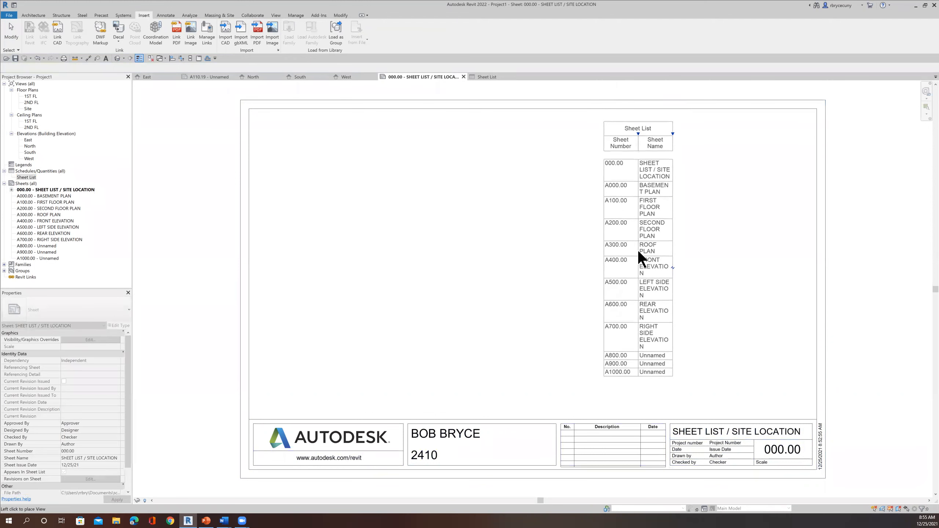
click(638, 250)
middle_drag(477, 247, 347, 240)
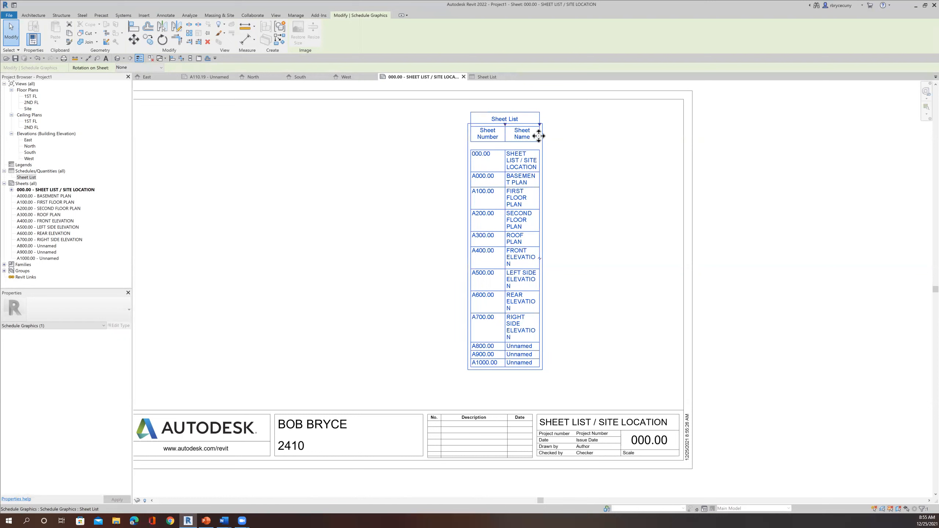
drag(539, 124, 605, 126)
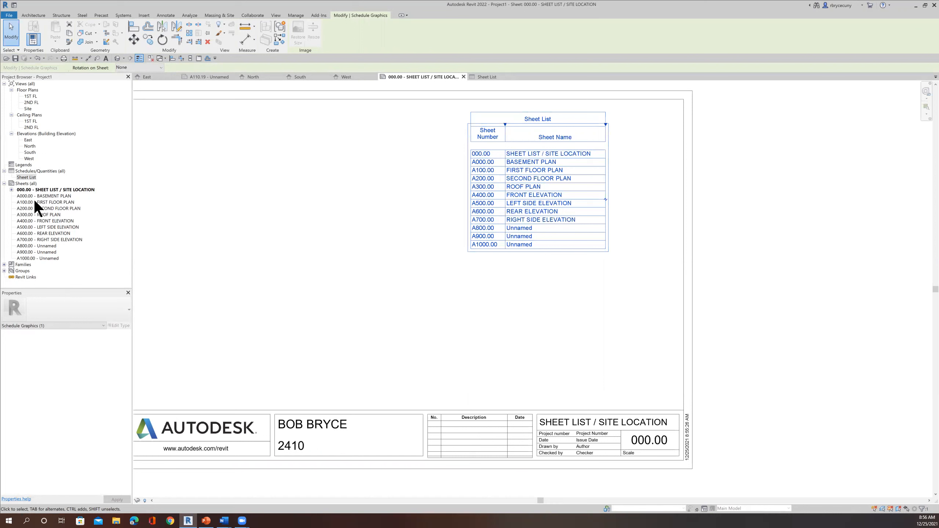
Sort the Sheet List schedule by Sheet Number in ascending order
click(31, 176)
double_click(31, 176)
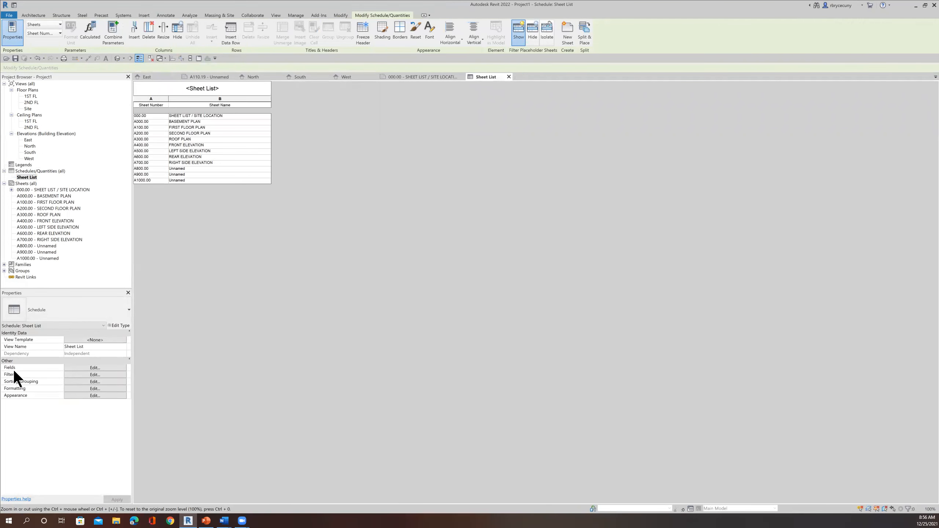
click(72, 381)
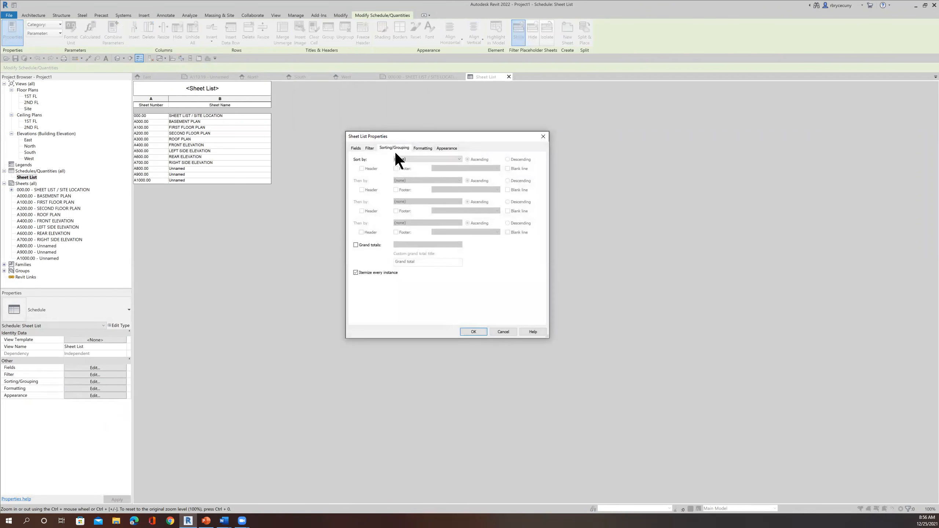
click(411, 159)
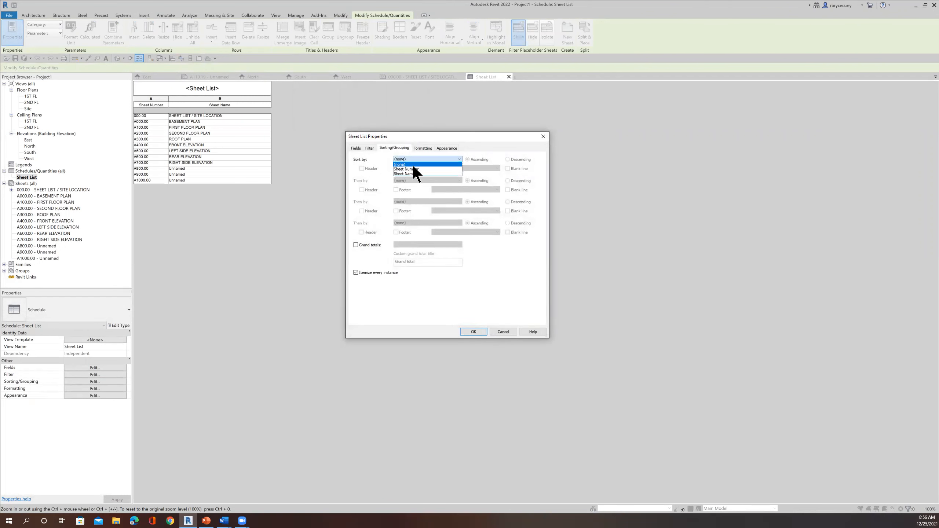
click(417, 169)
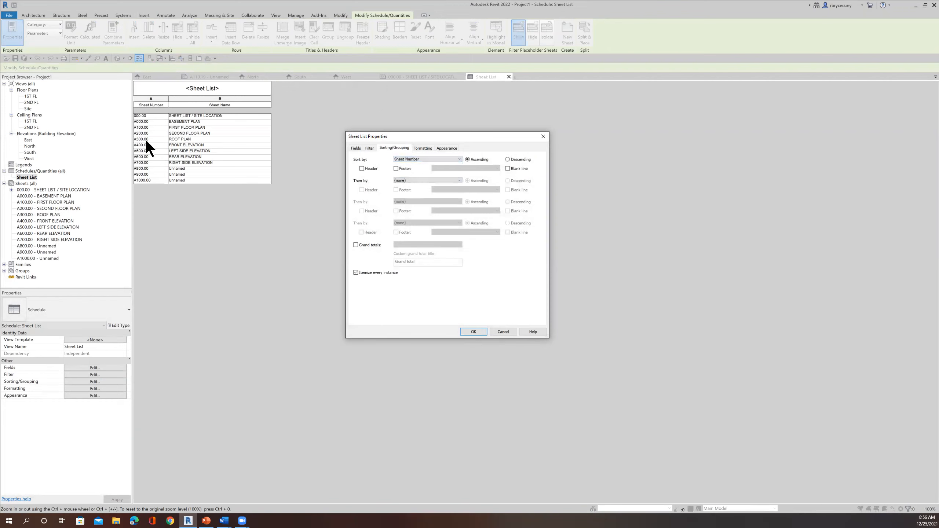
click(472, 332)
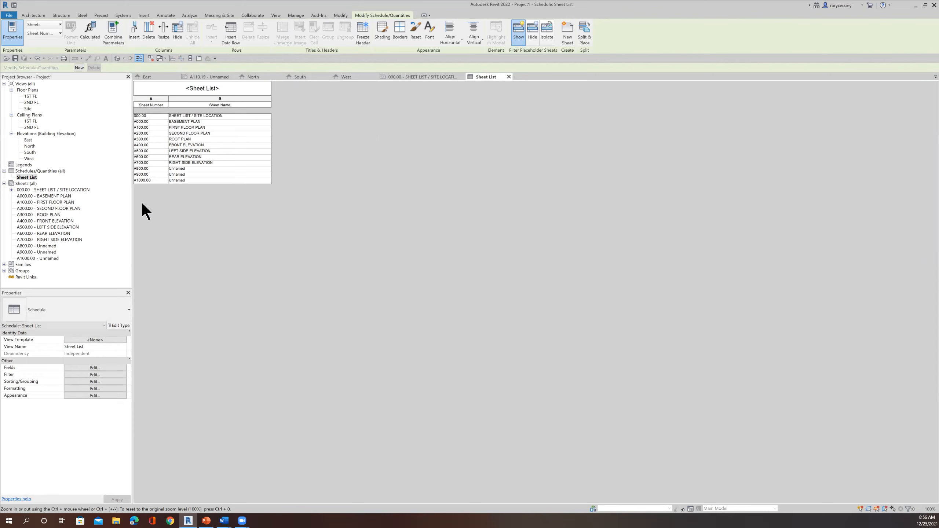
Set the alignment of the Sheet Number field in the Sheet List schedule to Center
click(77, 387)
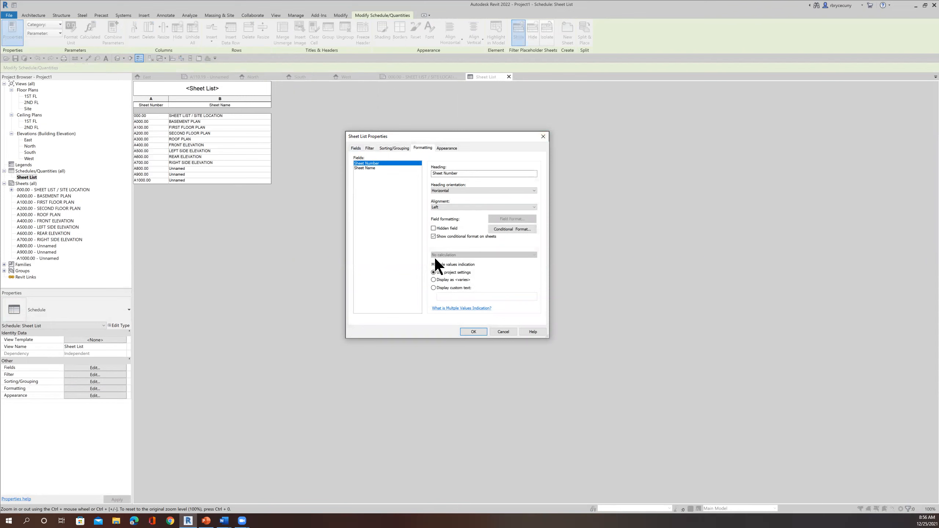
click(445, 206)
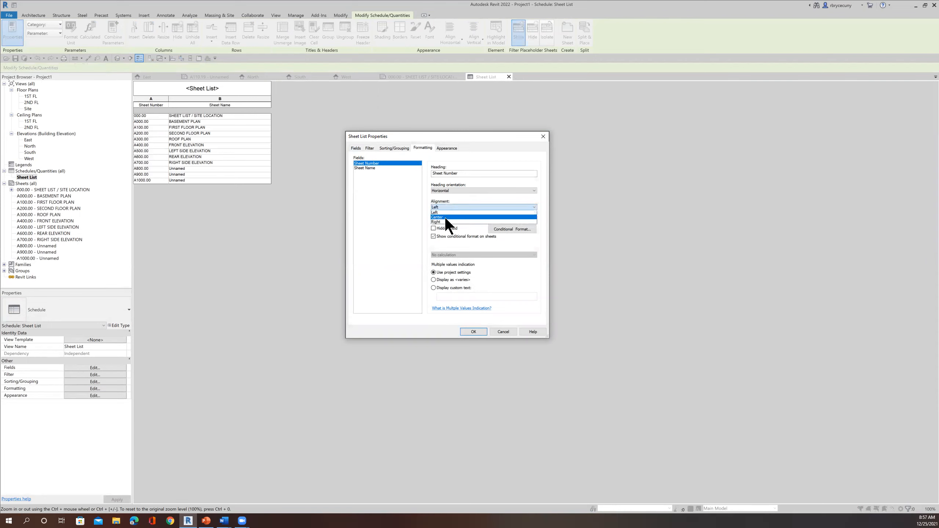
click(445, 217)
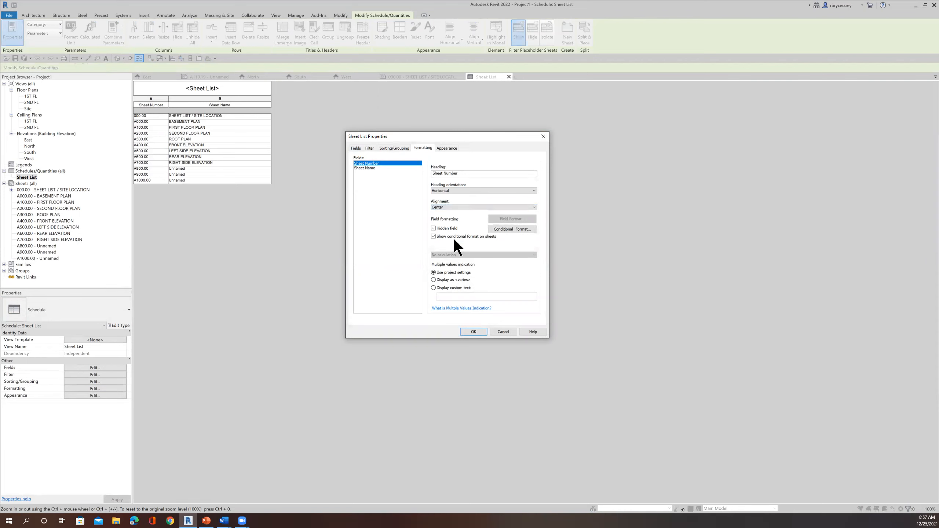
click(479, 332)
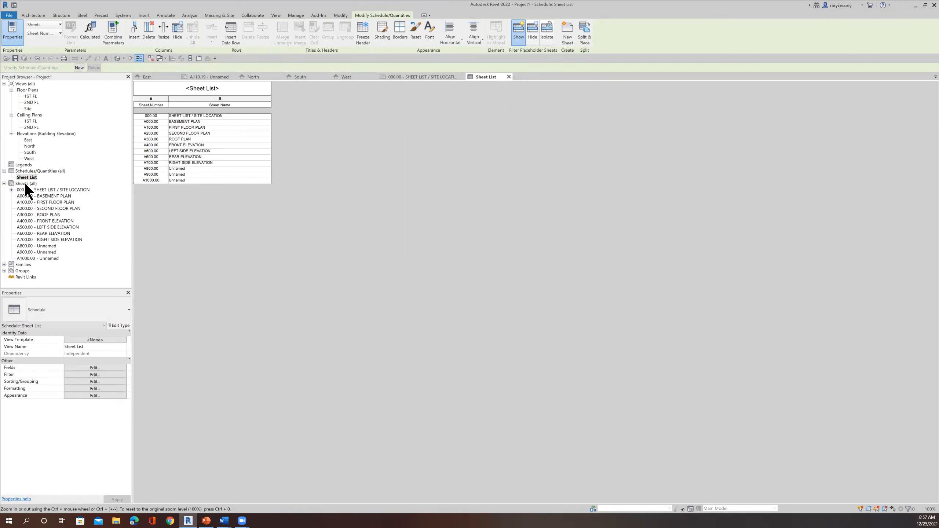
Move the sheet list on sheet 000.00 into the upper-right corner of the title block's inner border
double_click(51, 187)
click(494, 163)
key(Escape)
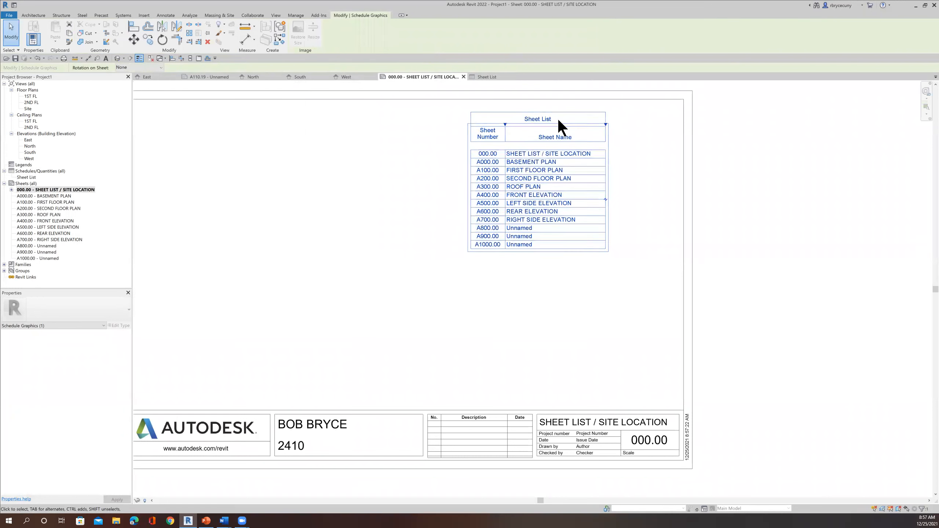
click(549, 113)
drag(547, 112, 619, 104)
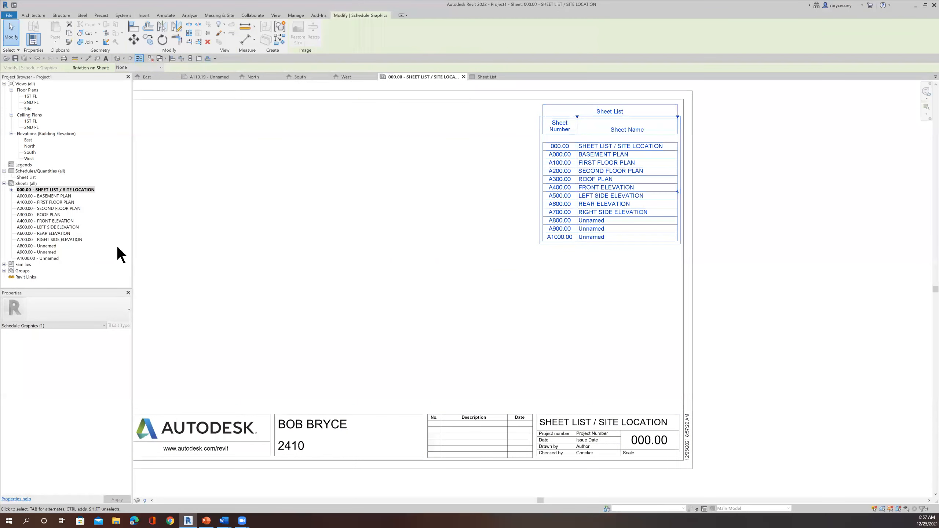
Create a new sheet with the B 11 x 17 Horizontal titleblock
right_click(29, 183)
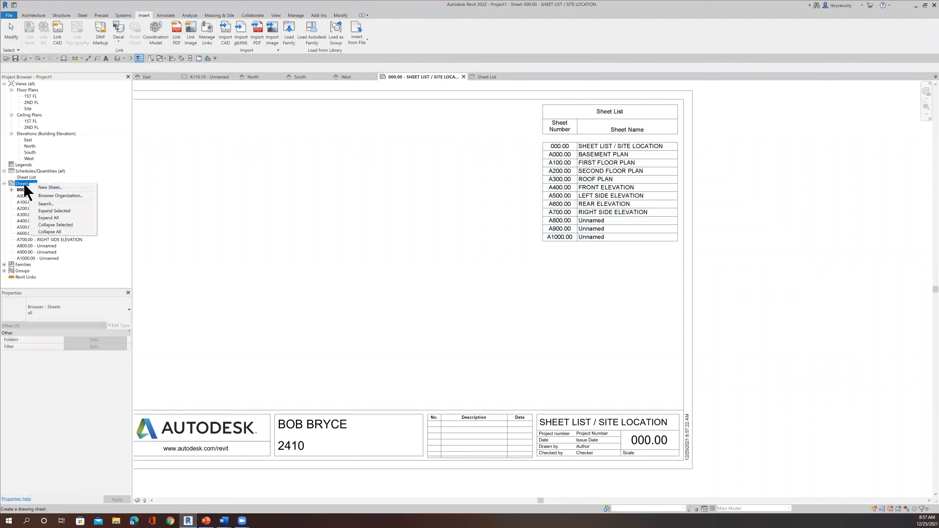
click(43, 186)
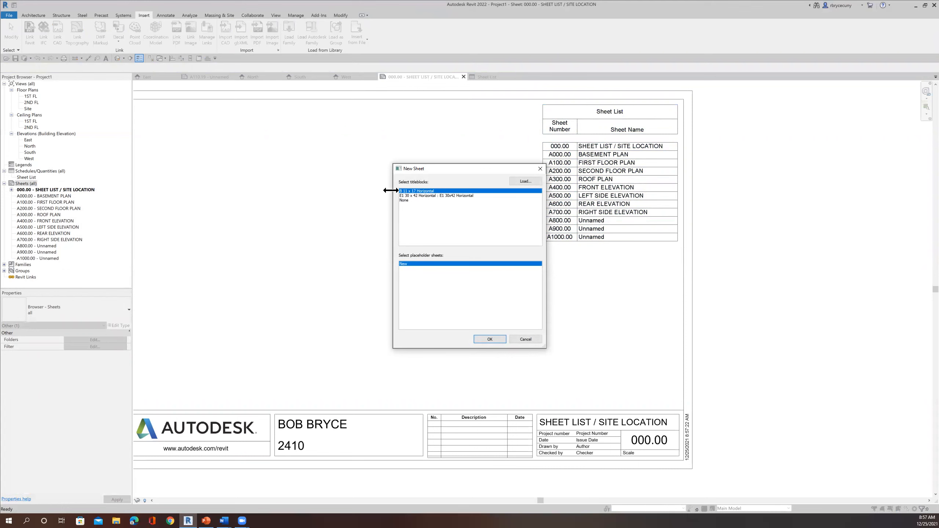
click(489, 339)
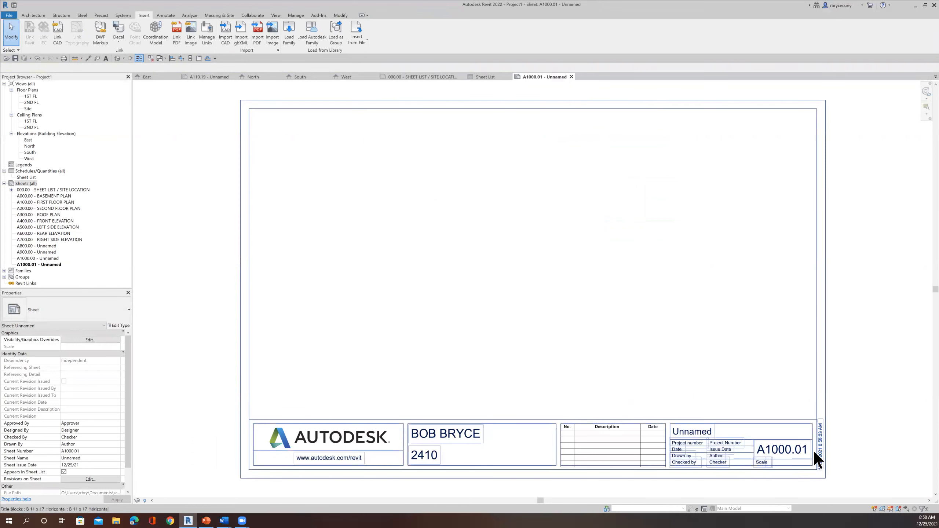
Check the new sheet's entry in the Sheet List schedule and in the list placed on sheet 000.00
double_click(27, 177)
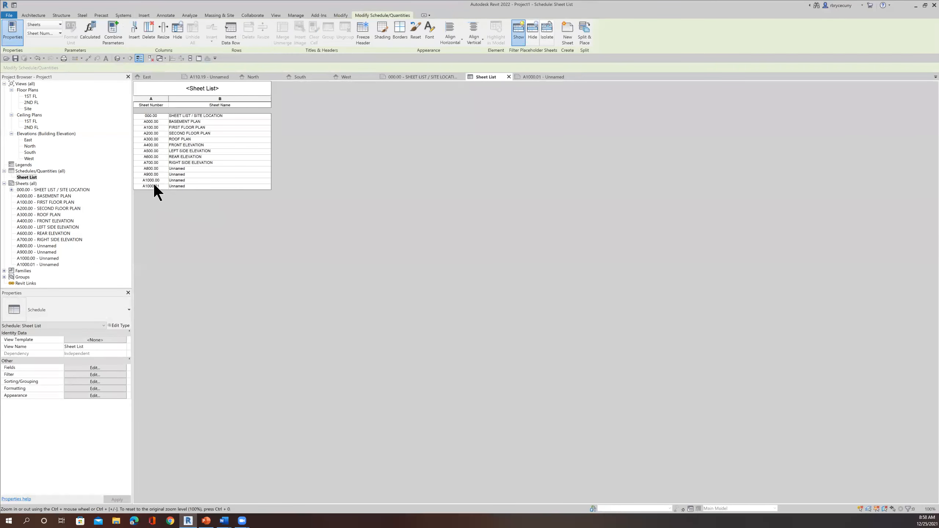
double_click(41, 189)
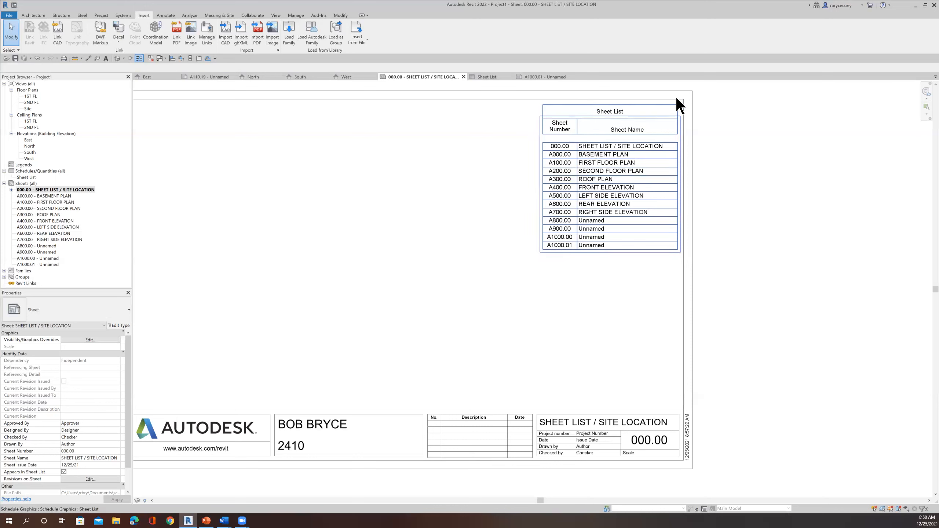
Narrow the Sheet Name column of the list on sheet 000.00 and widen it back until every name fits on one line
click(676, 118)
drag(676, 117, 645, 117)
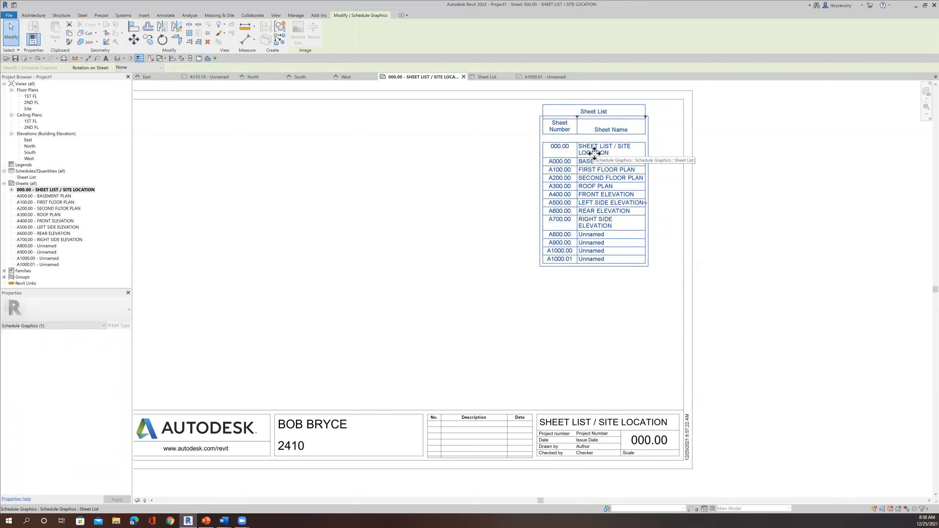
drag(645, 116, 676, 122)
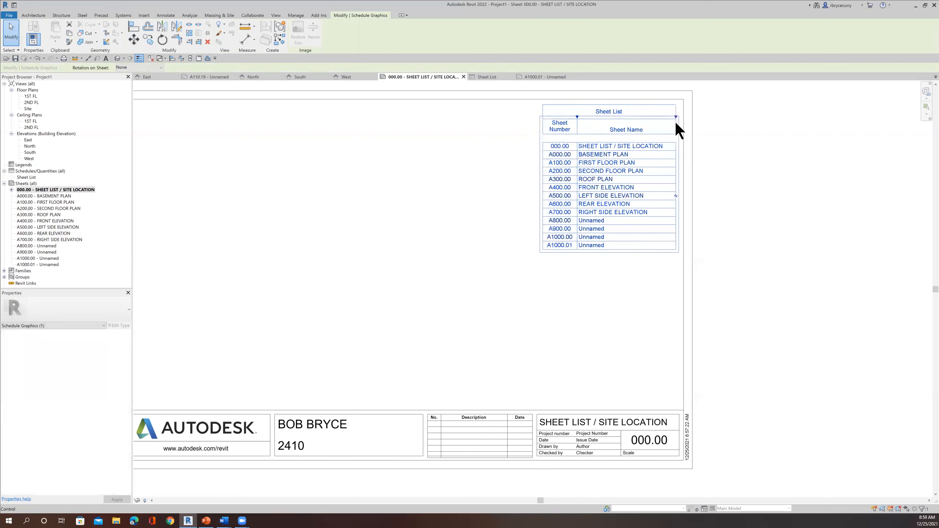